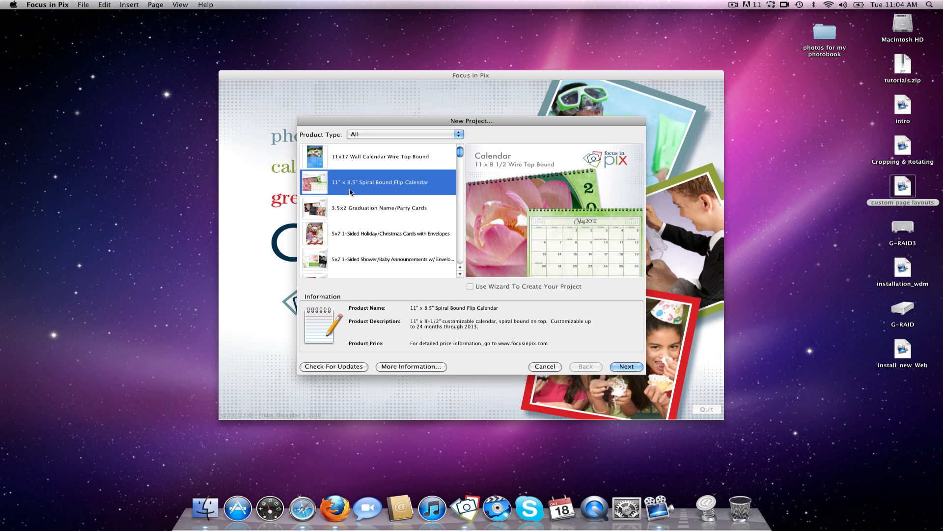
# Step: Create an 11" x 8.5" Spiral Bound Flip Calendar project, naming it with the owner's first name followed by "calendar"
pyautogui.click(627, 367)
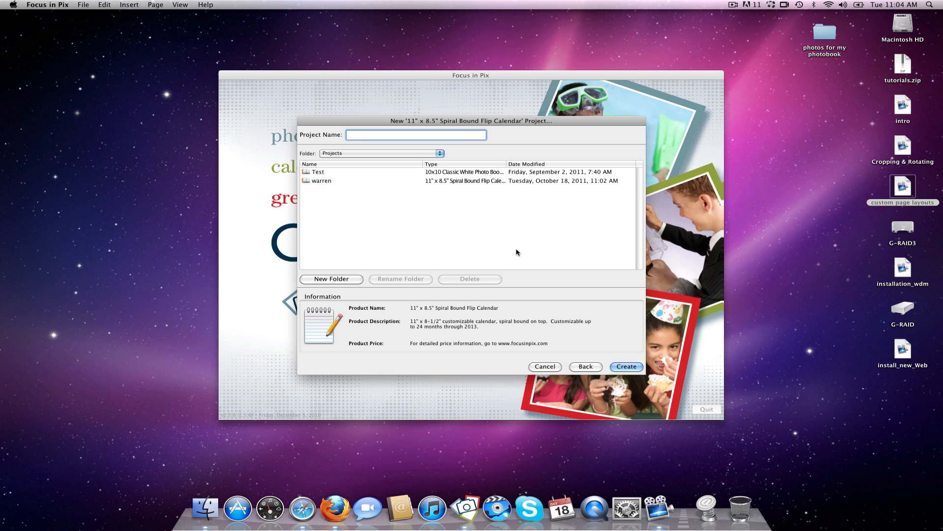
pyautogui.write("warren's calendar")
pyautogui.click(620, 365)
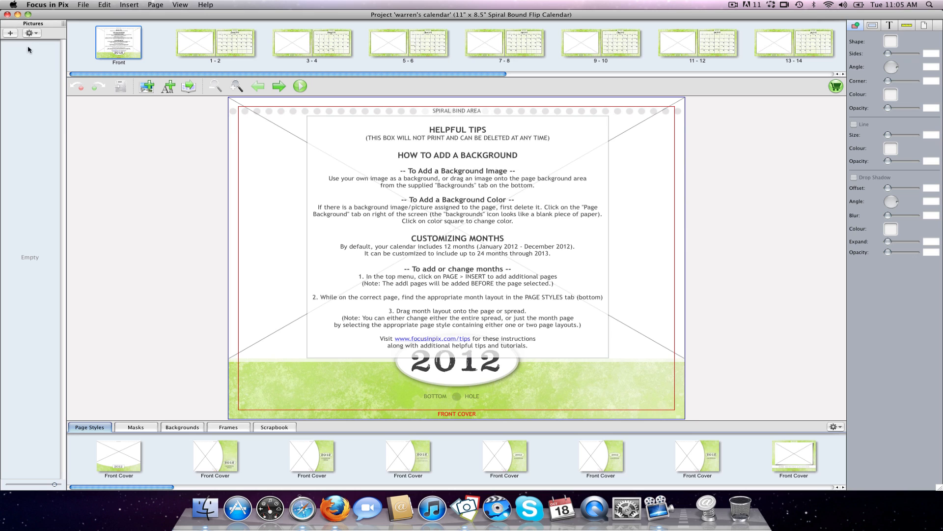
# Step: Add the pictures from the Desktop folder "photos for my photobook" to the project
pyautogui.click(10, 33)
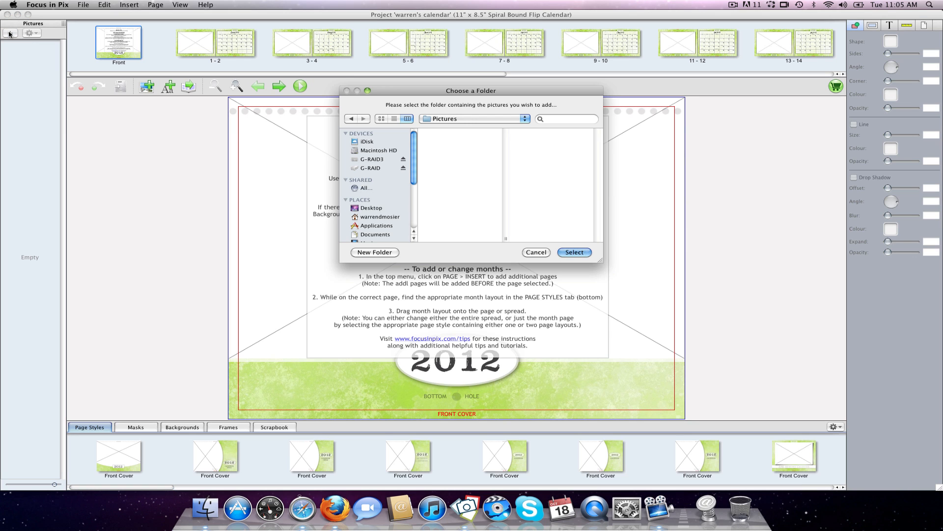
pyautogui.click(374, 209)
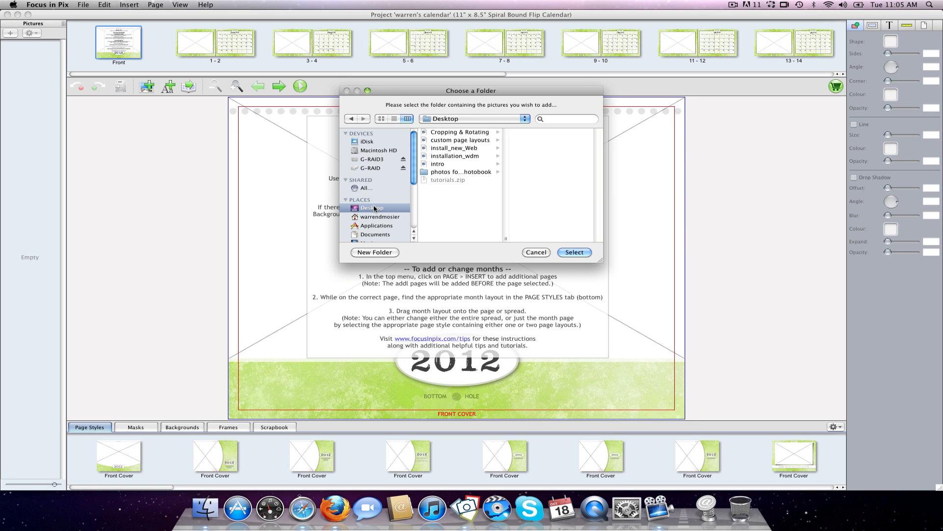
pyautogui.click(445, 172)
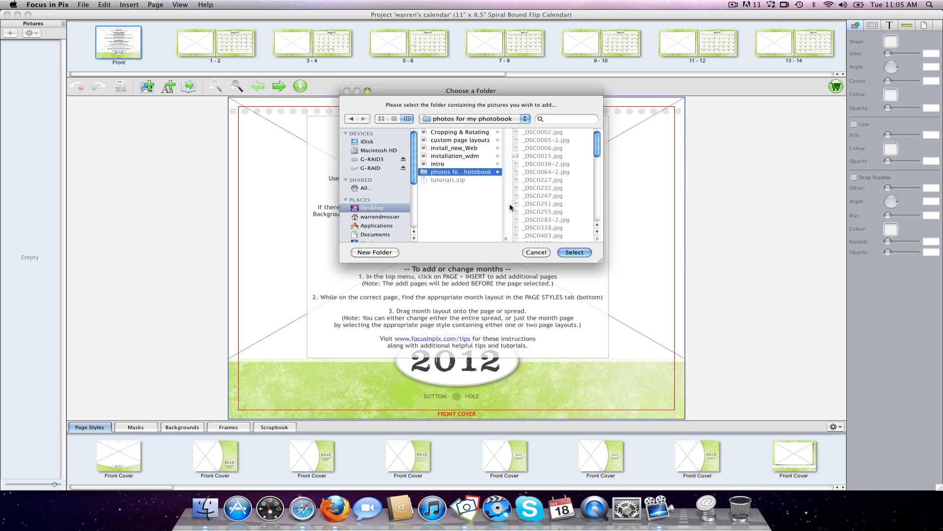
pyautogui.click(571, 253)
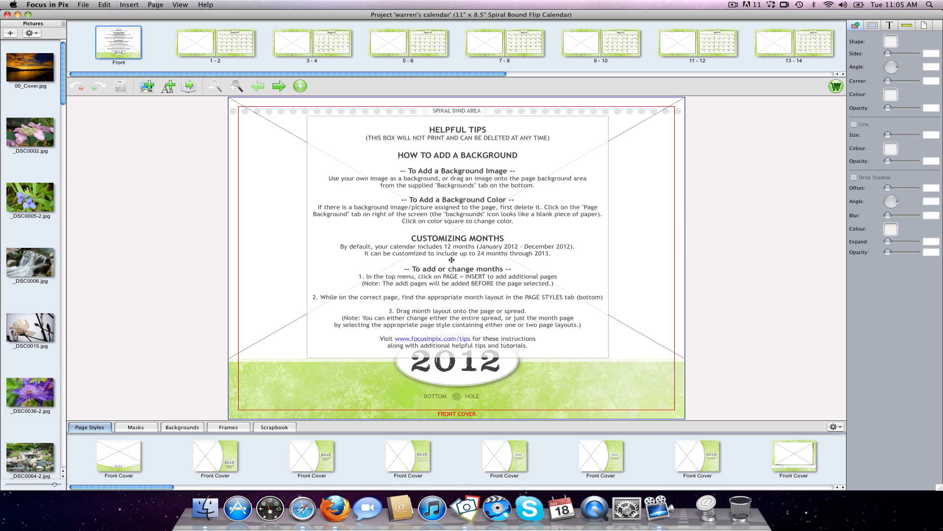
# Step: Delete the Helpful Tips box from the front cover
pyautogui.click(453, 210)
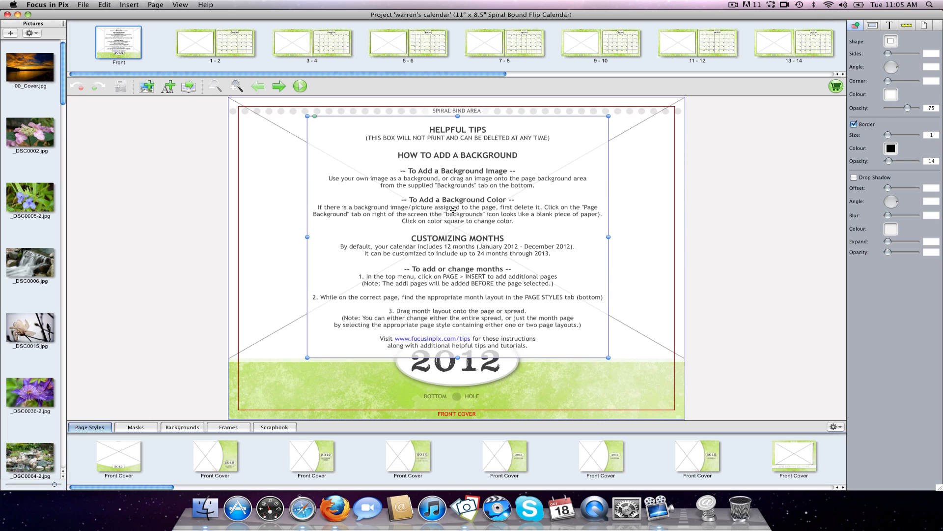
pyautogui.press('BackSpace')
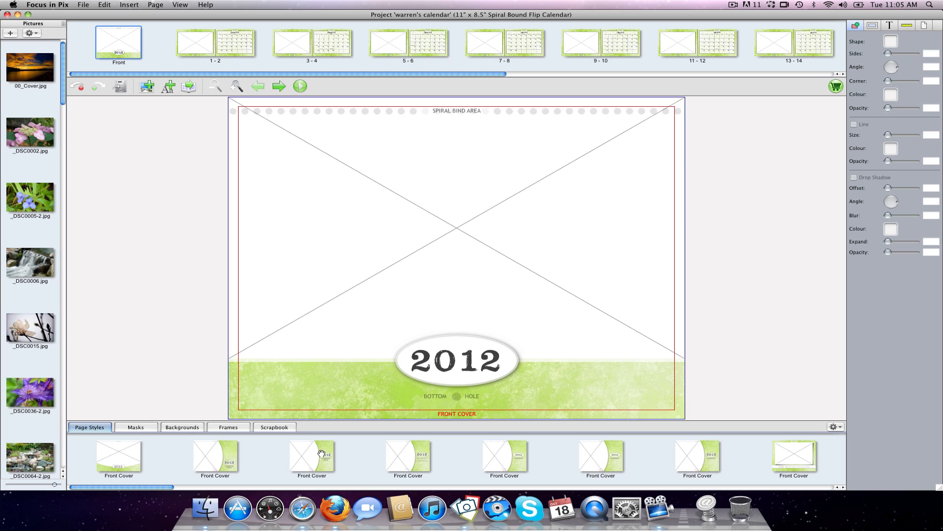
# Step: Apply the curved Front Cover page style with the one-line CALENDAR title and fill its photo area with _DSC0006.jpg
pyautogui.moveTo(318, 455); pyautogui.dragTo(403, 316)
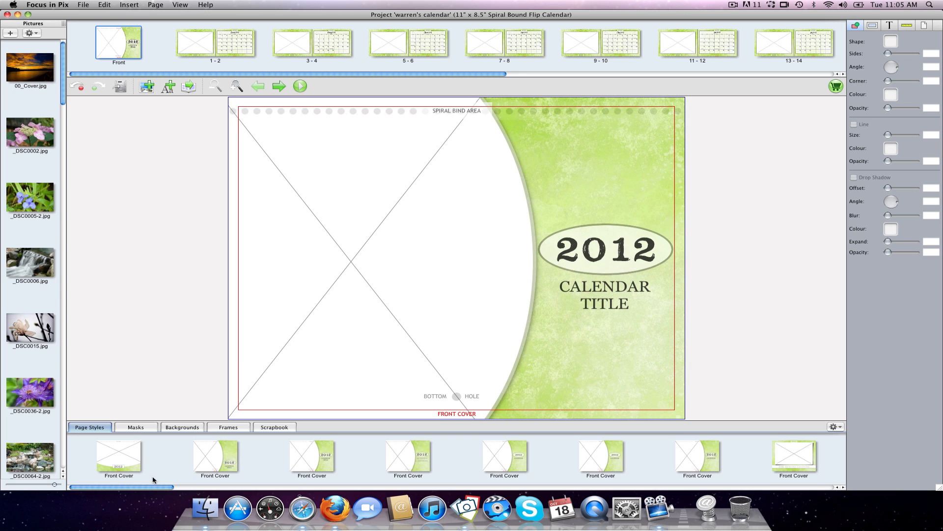
pyautogui.moveTo(155, 488); pyautogui.dragTo(175, 488)
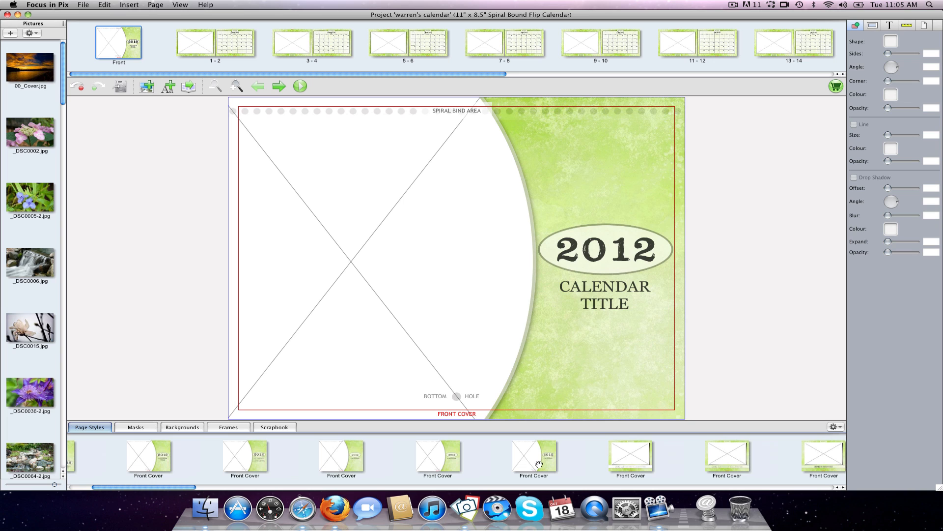
pyautogui.moveTo(539, 465); pyautogui.dragTo(529, 358)
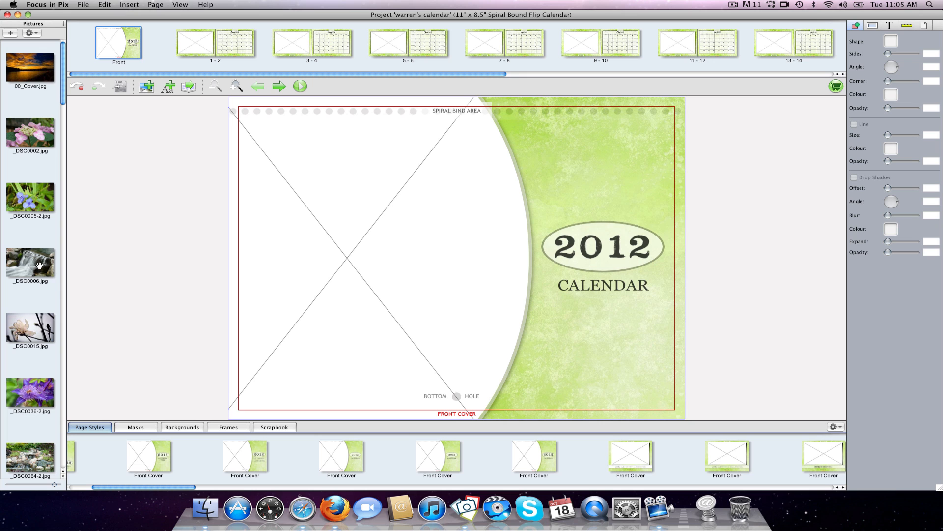
pyautogui.moveTo(38, 265); pyautogui.dragTo(269, 263)
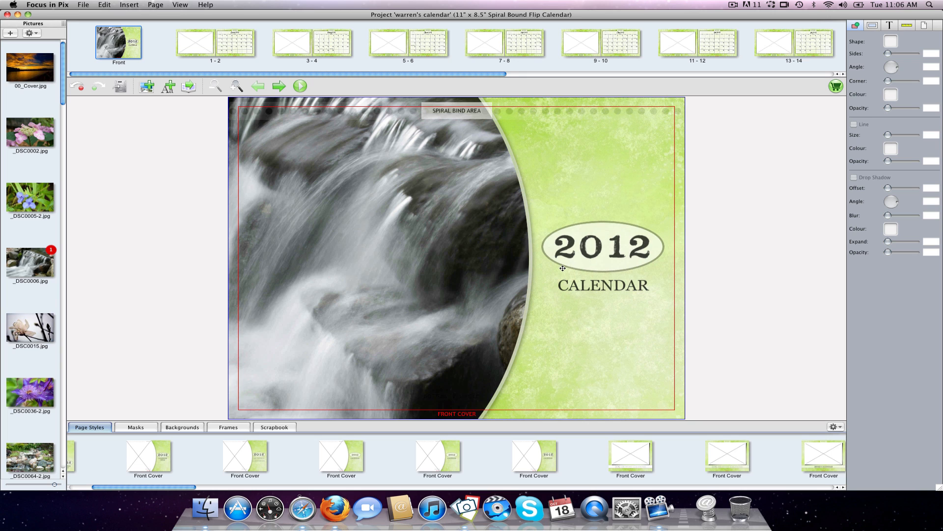
# Step: Place the waterfall picture MWGS-DSC_7167.jpg in the photo area of the January 2012 spread, pages 1-2
pyautogui.click(192, 46)
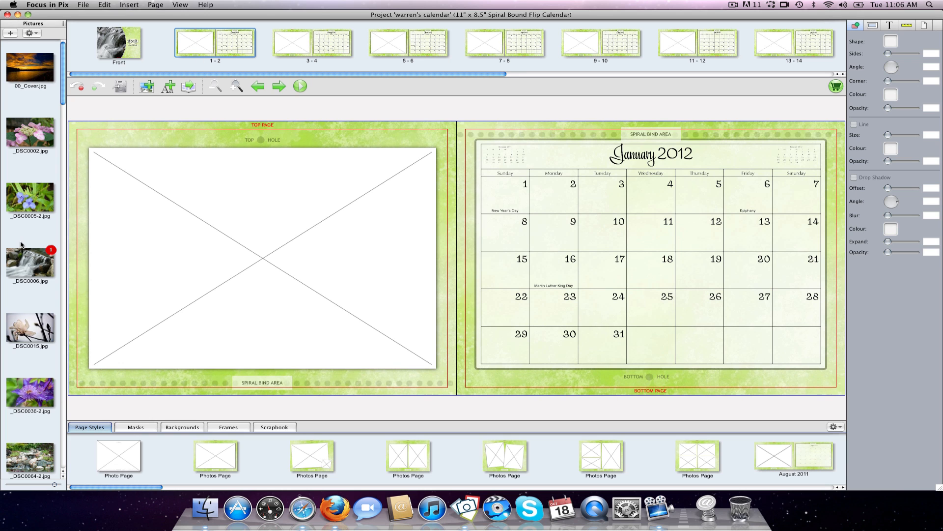
pyautogui.scroll(-10, 20, 244)
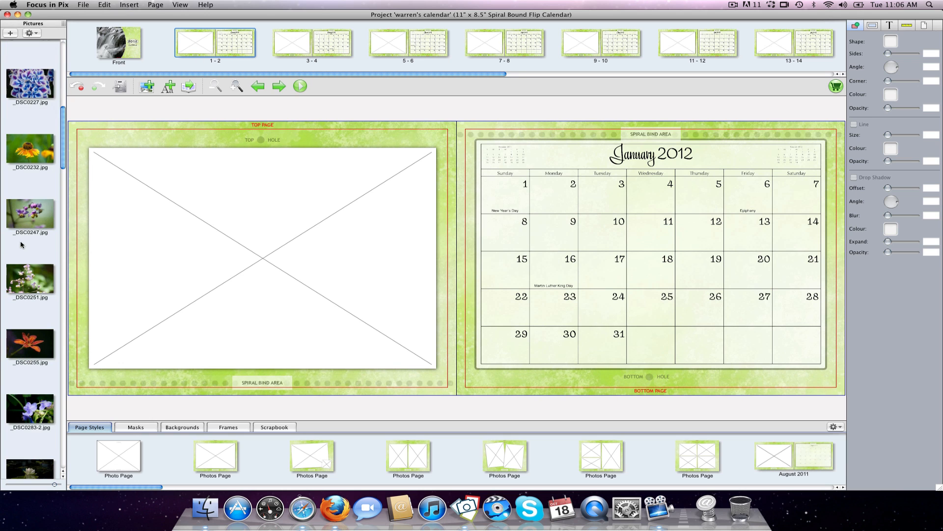
pyautogui.scroll(-5, 20, 243)
pyautogui.scroll(-10, 20, 244)
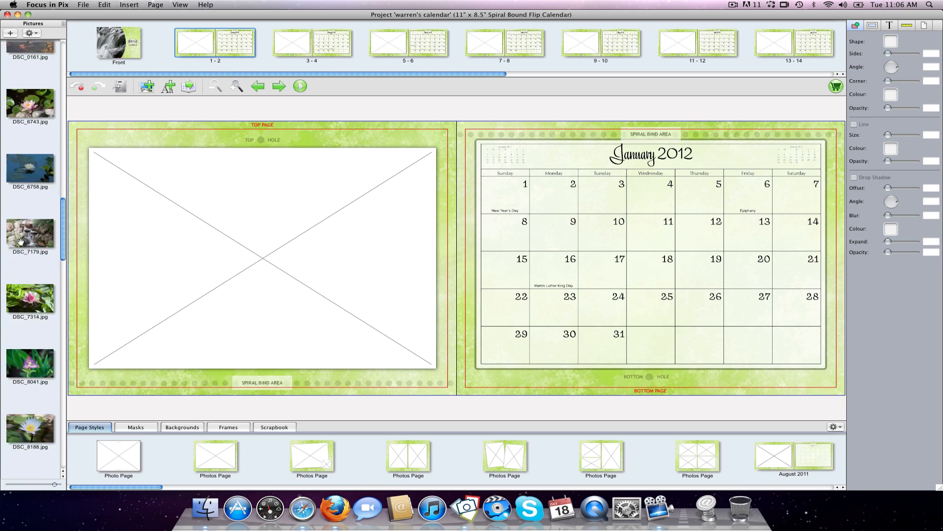
pyautogui.scroll(-6, 21, 243)
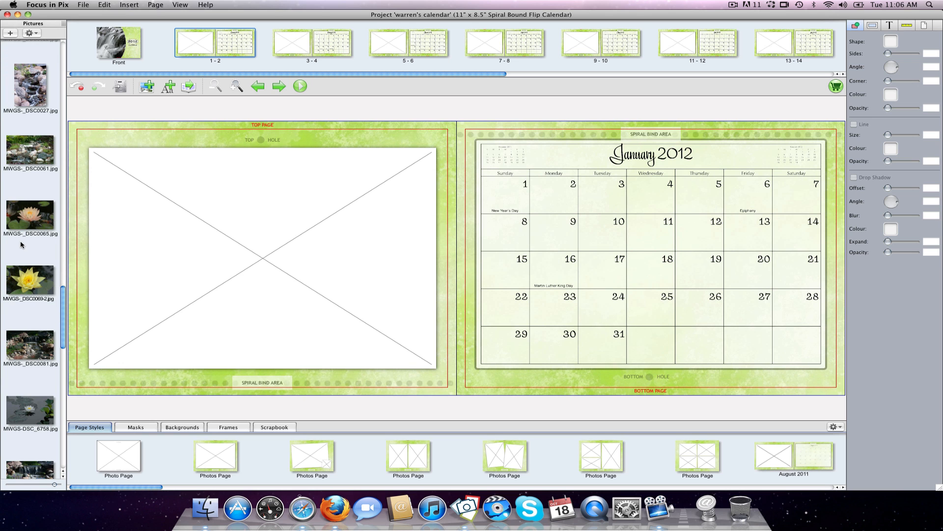
pyautogui.scroll(-4, 20, 243)
pyautogui.scroll(-5, 21, 242)
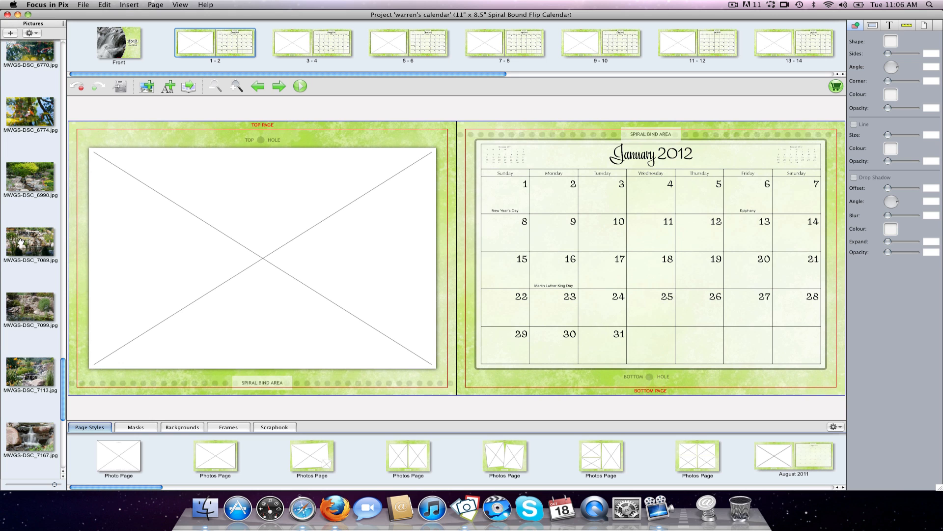
pyautogui.moveTo(29, 435); pyautogui.dragTo(229, 309)
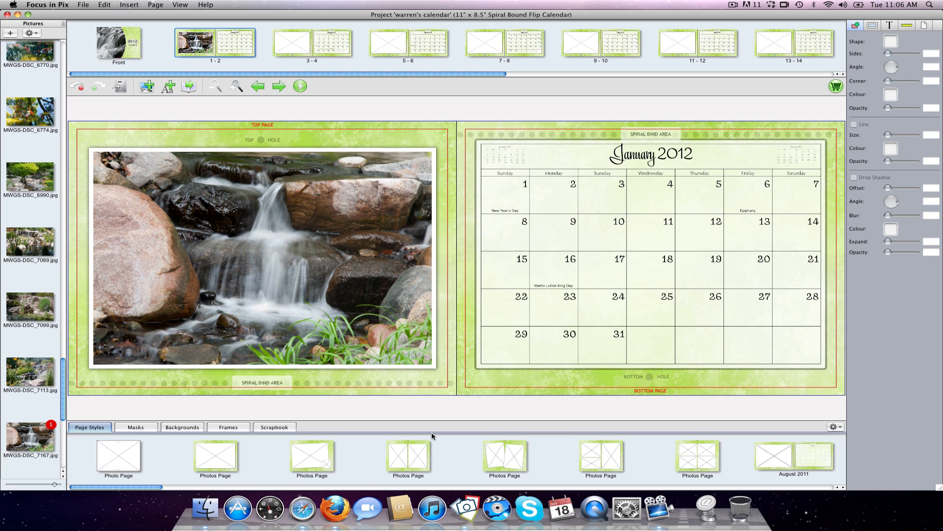
# Step: Try the GL-dots-pink-sm and dark GL-WEDDING backgrounds on the January photo page and undo both
pyautogui.click(176, 428)
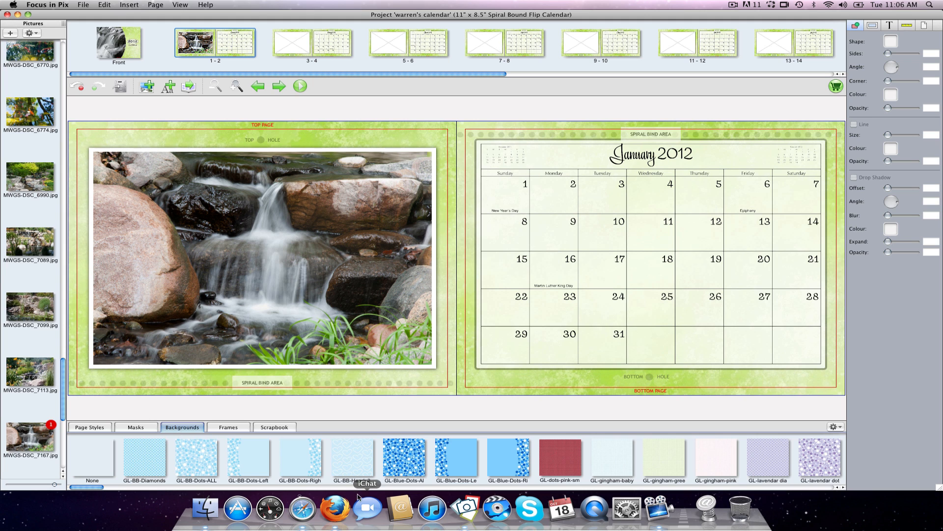
pyautogui.moveTo(573, 462); pyautogui.dragTo(416, 347)
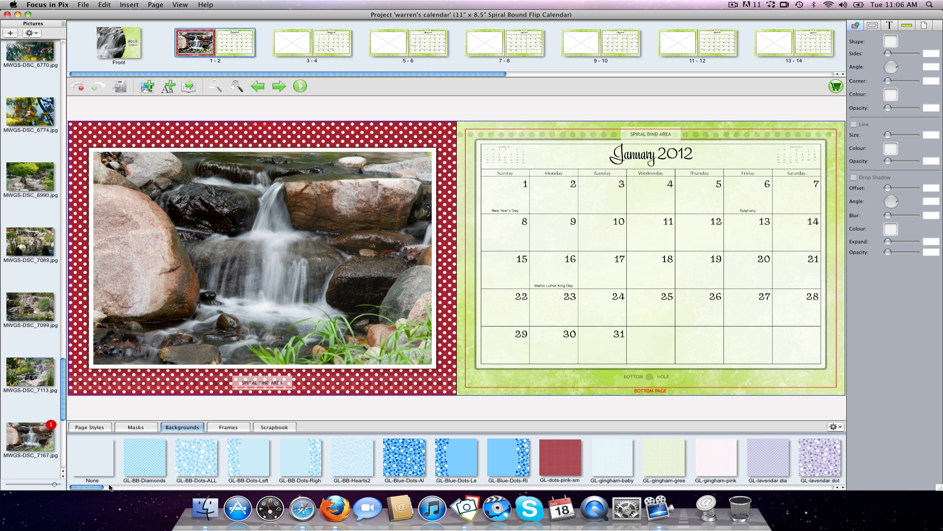
pyautogui.moveTo(92, 488); pyautogui.dragTo(309, 488)
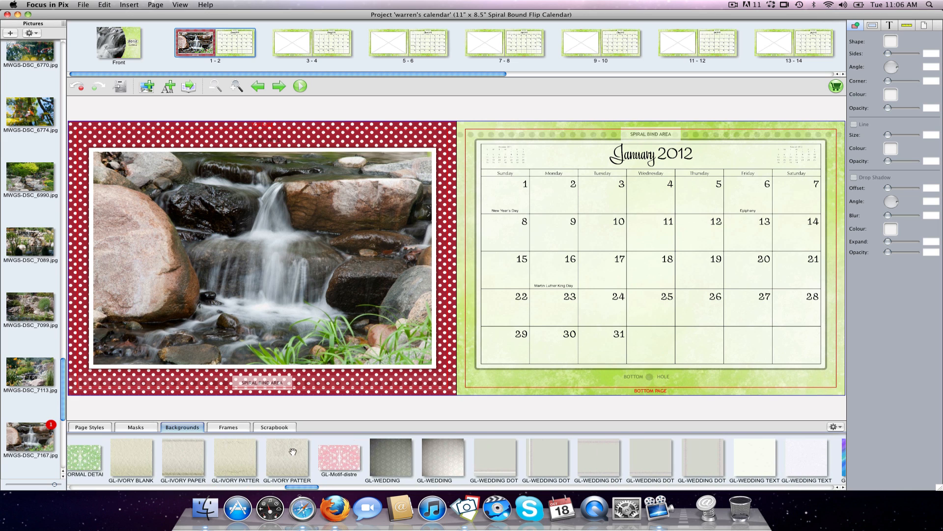
pyautogui.moveTo(379, 456); pyautogui.dragTo(347, 384)
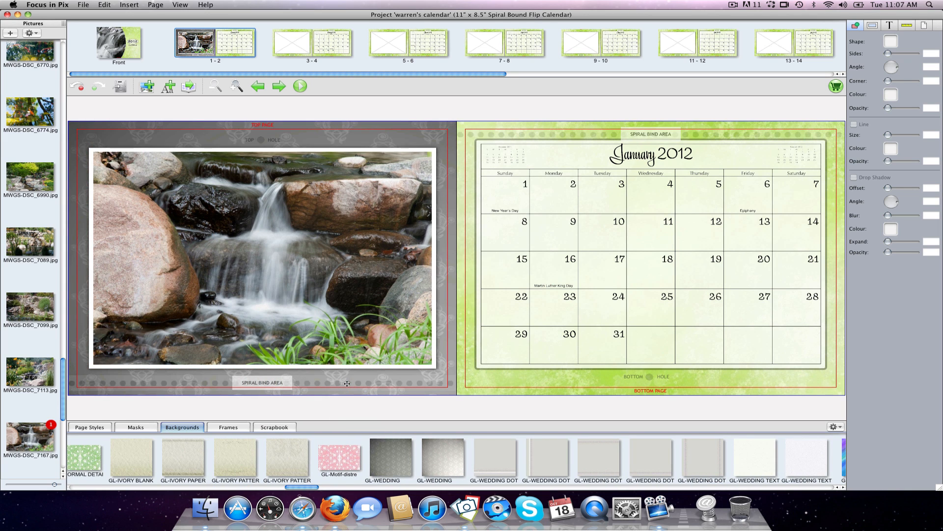
pyautogui.press('super+z')
pyautogui.press('super+z')
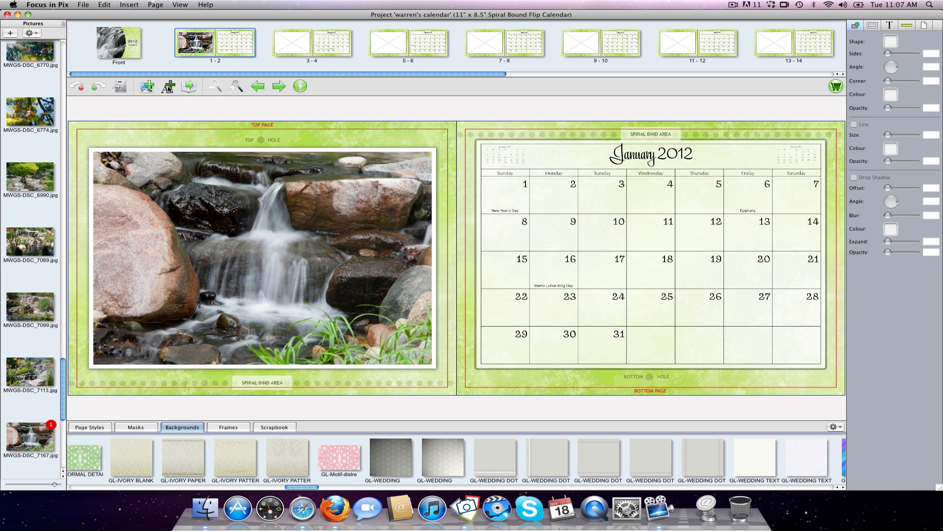
# Step: Add a text box over the middle of the January 2012 calendar grid and enter "my birthday" in it
pyautogui.click(168, 87)
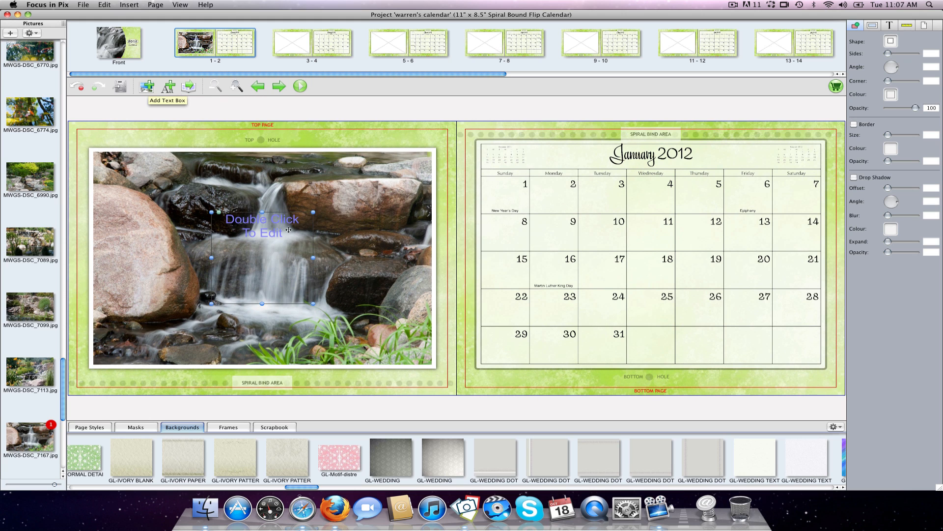
pyautogui.moveTo(448, 247); pyautogui.dragTo(668, 248)
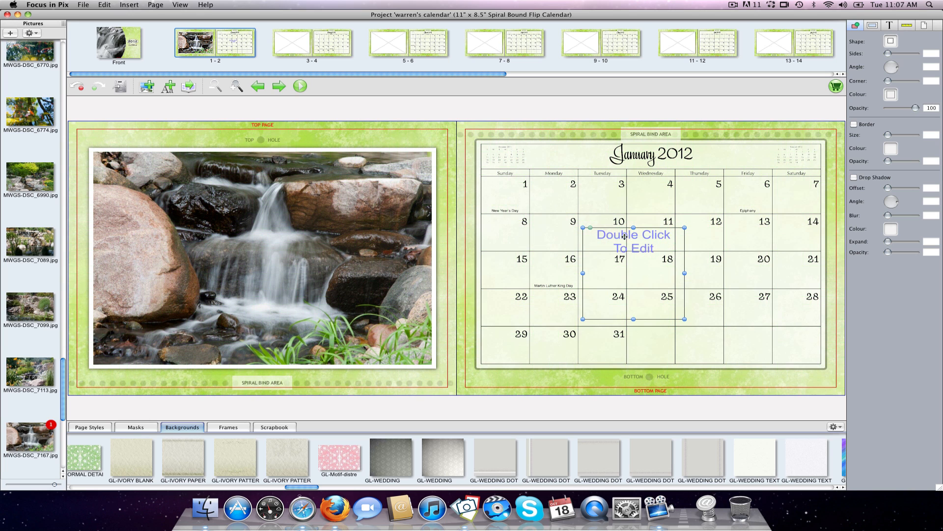
pyautogui.doubleClick(618, 236)
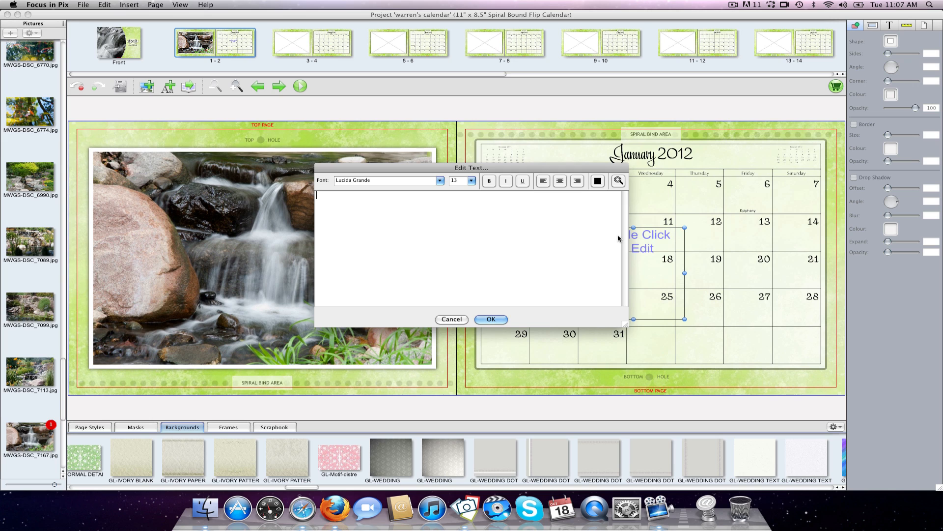
pyautogui.write('my b')
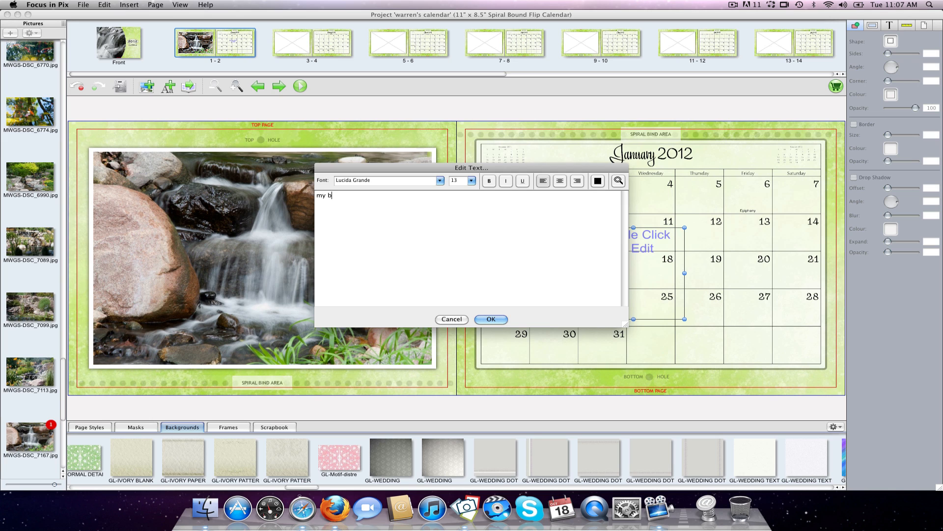
pyautogui.write('irthdy')
pyautogui.moveTo(360, 197); pyautogui.dragTo(311, 193)
pyautogui.click(347, 196)
pyautogui.write('ay')
# Step: Set the font of the "my birthday" text to Arno Pro Semibold Display
pyautogui.moveTo(359, 197); pyautogui.dragTo(315, 198)
pyautogui.click(441, 183)
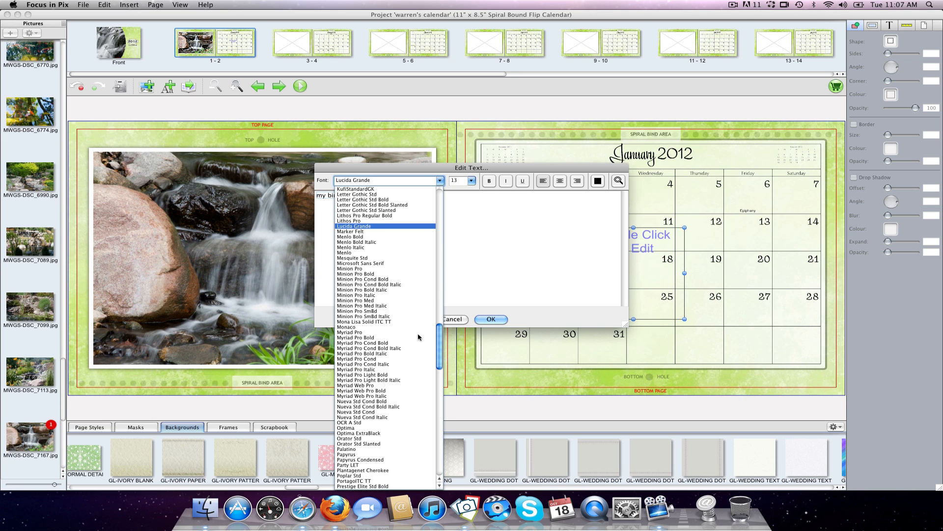
pyautogui.moveTo(440, 352); pyautogui.dragTo(442, 310)
pyautogui.moveTo(441, 302); pyautogui.dragTo(441, 255)
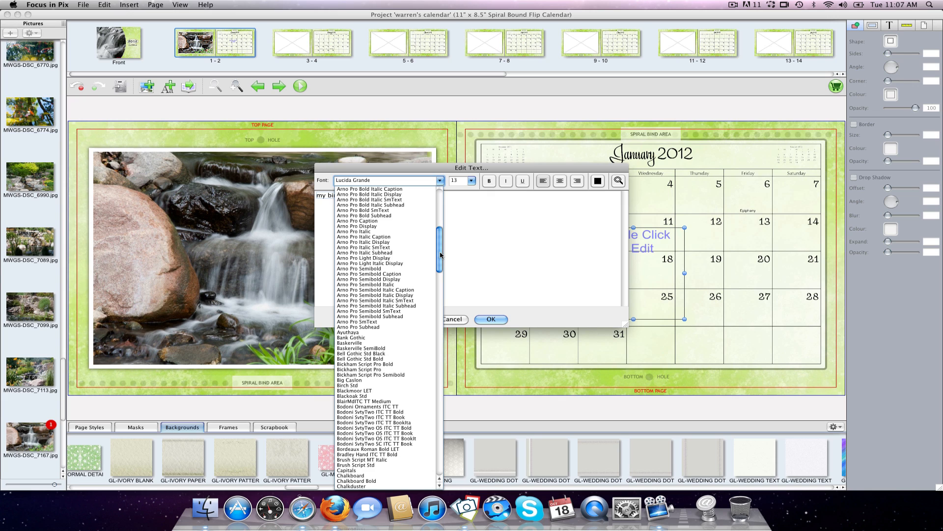
pyautogui.click(387, 280)
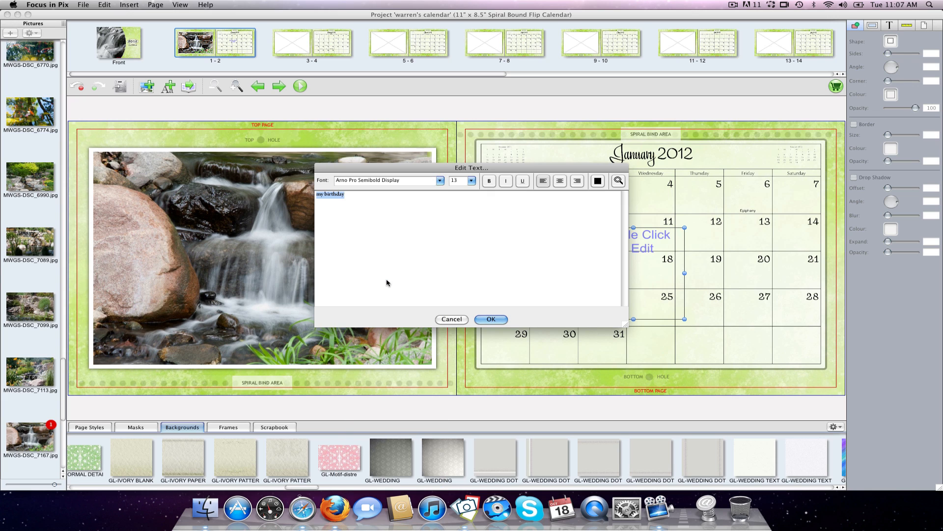
# Step: Set the "my birthday" text to size 12 and purple, and apply the text edits to the calendar page
pyautogui.click(472, 180)
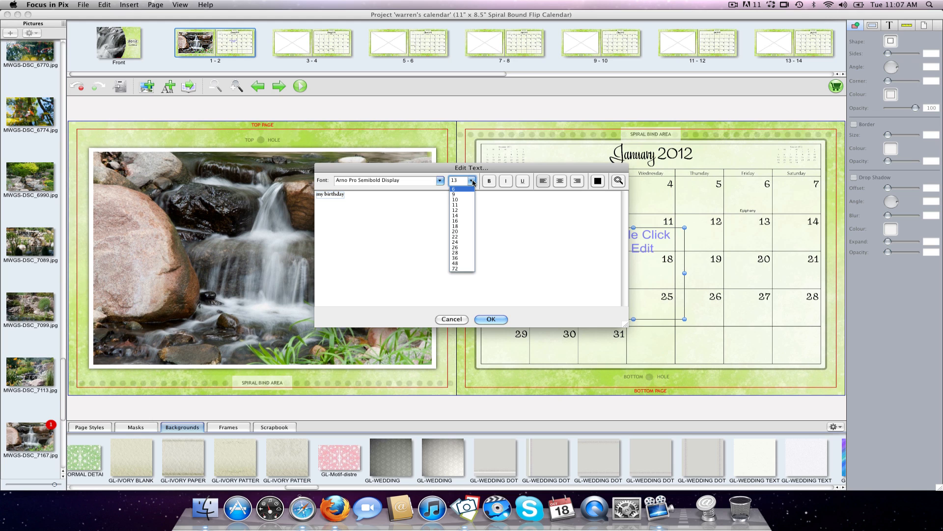
pyautogui.click(462, 210)
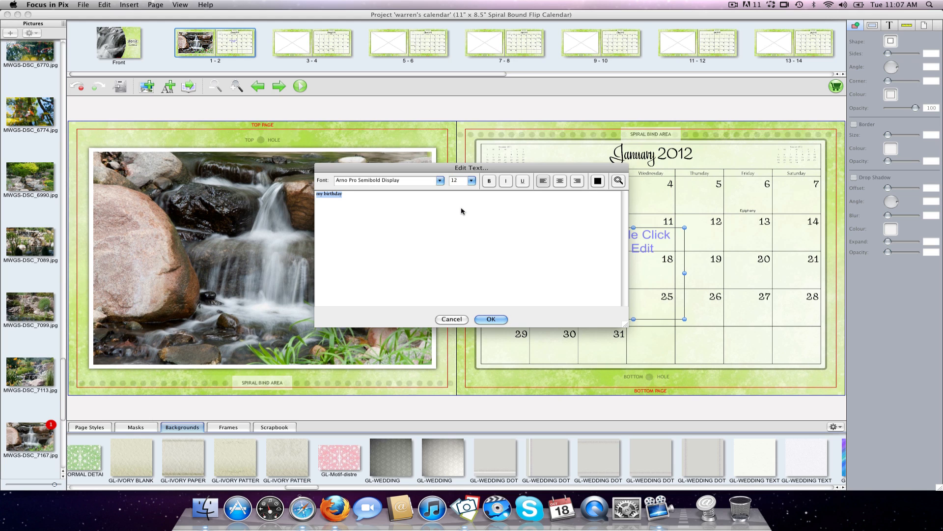
pyautogui.click(597, 180)
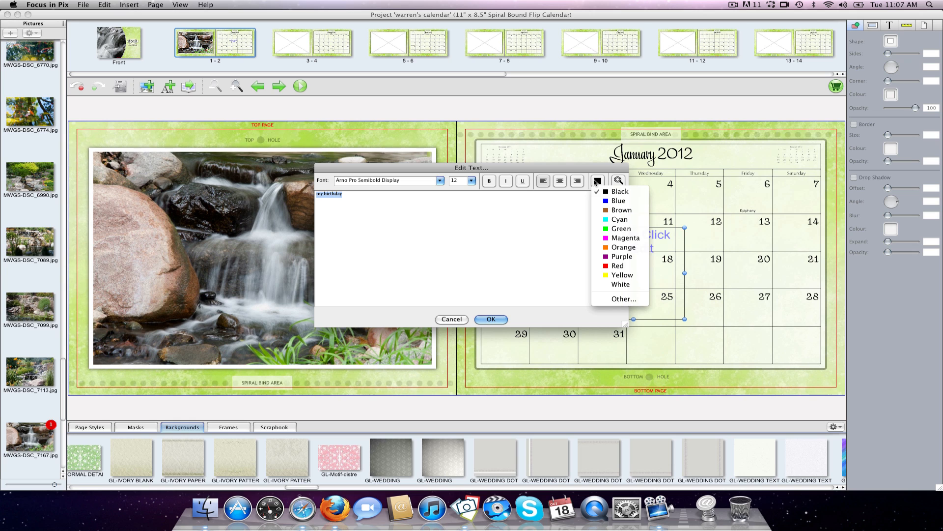
pyautogui.click(607, 256)
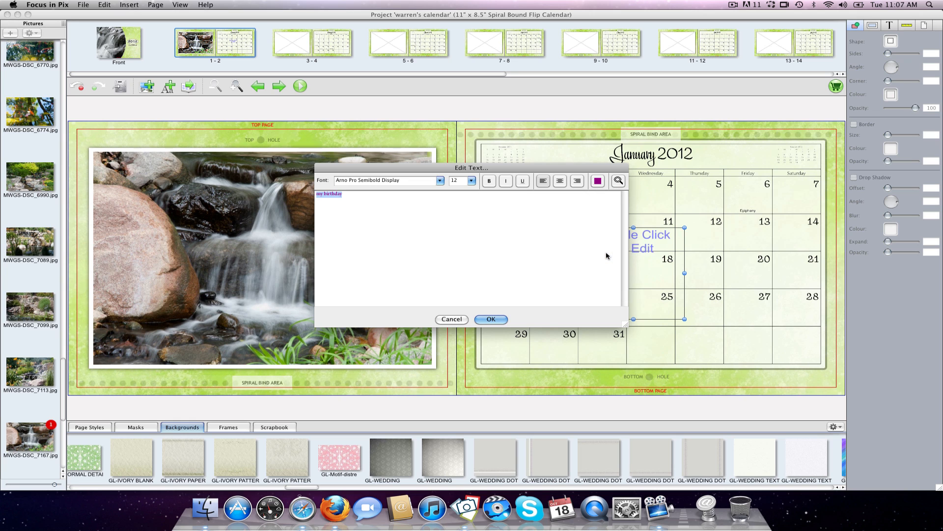
pyautogui.click(491, 319)
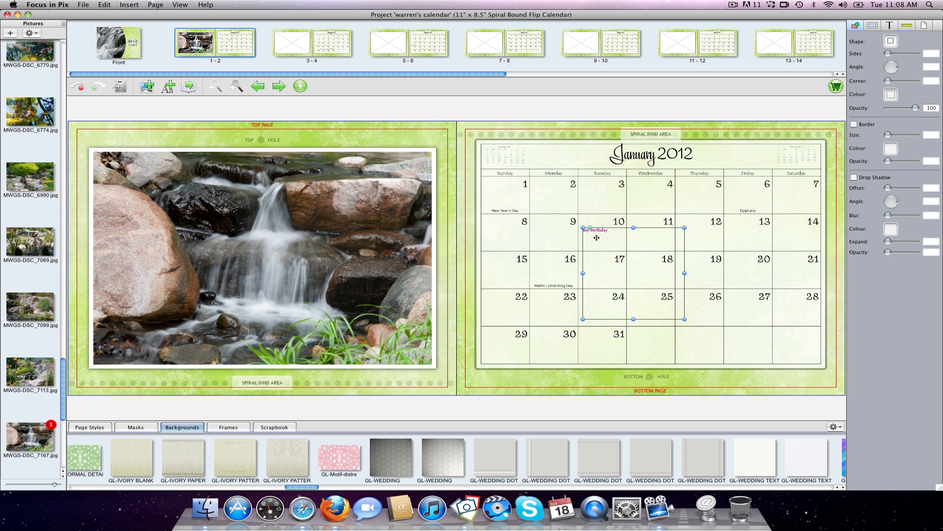
# Step: Move the "my birthday" text box to the bottom of the January 10 cell and shrink it to fit the cell
pyautogui.moveTo(600, 235); pyautogui.dragTo(605, 251)
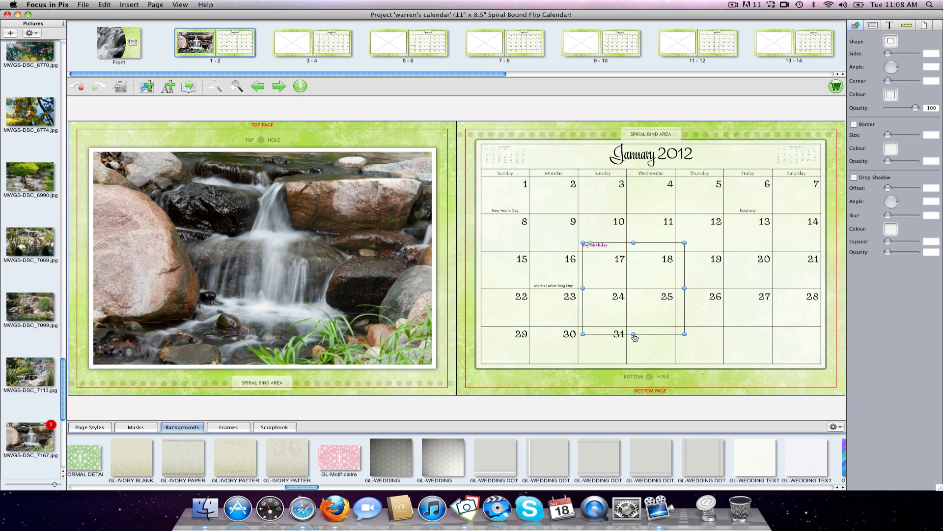
pyautogui.moveTo(634, 337); pyautogui.dragTo(624, 257)
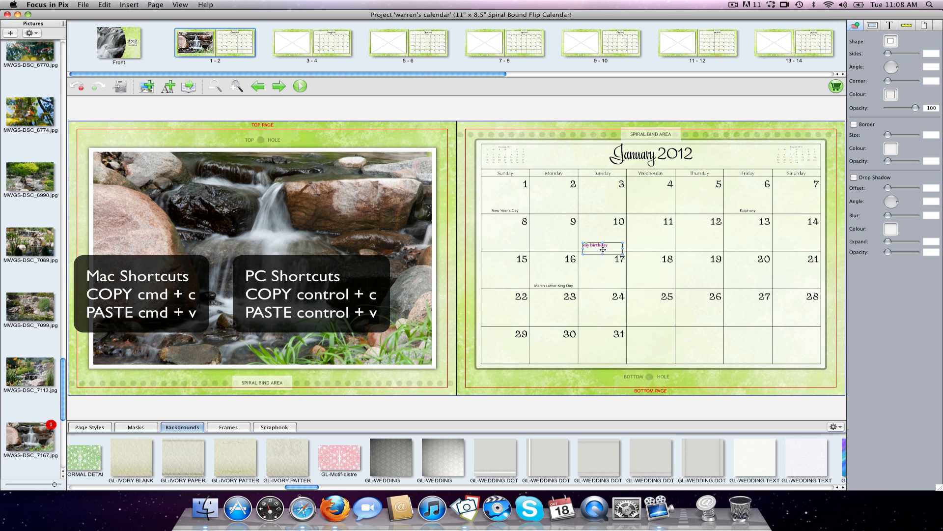
# Step: Duplicate the "my birthday" text box and place the copy at the bottom of the January 20 cell
pyautogui.press('super+c')
pyautogui.press('super+v')
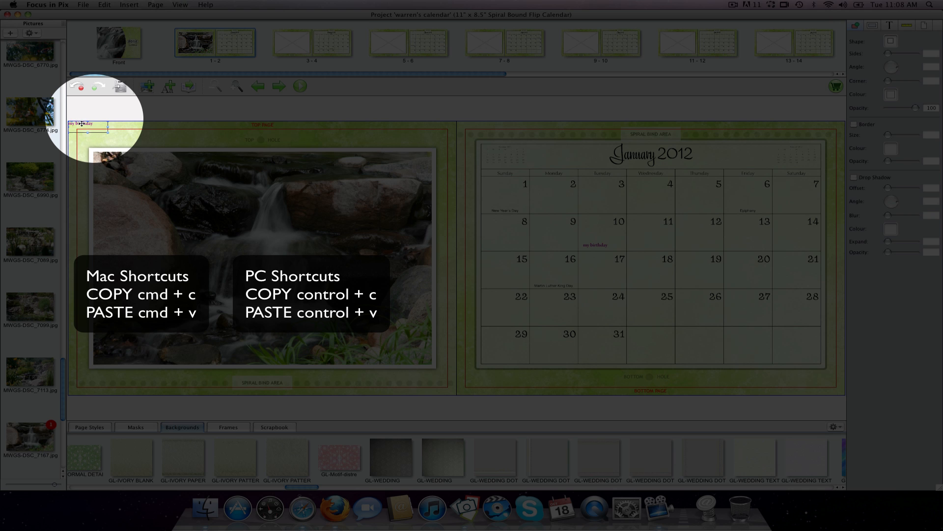
pyautogui.moveTo(82, 123); pyautogui.dragTo(742, 290)
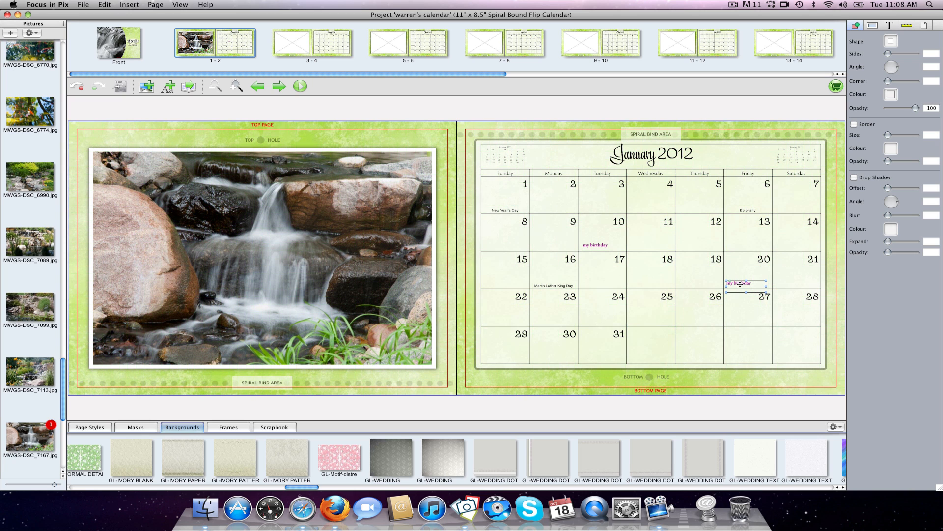
# Step: Change the text in the January 20 cell to "your birthday" and apply the edit
pyautogui.doubleClick(742, 291)
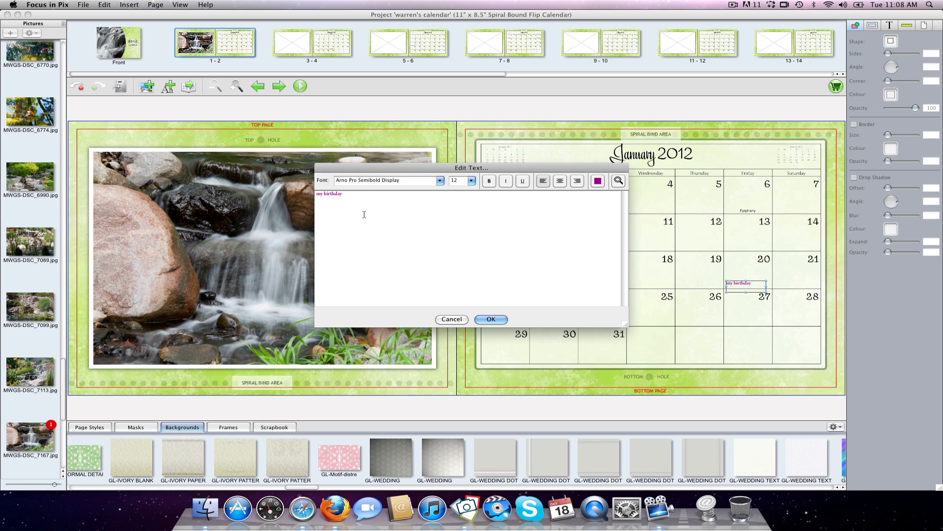
pyautogui.moveTo(323, 196); pyautogui.dragTo(315, 195)
pyautogui.write('your')
pyautogui.click(498, 319)
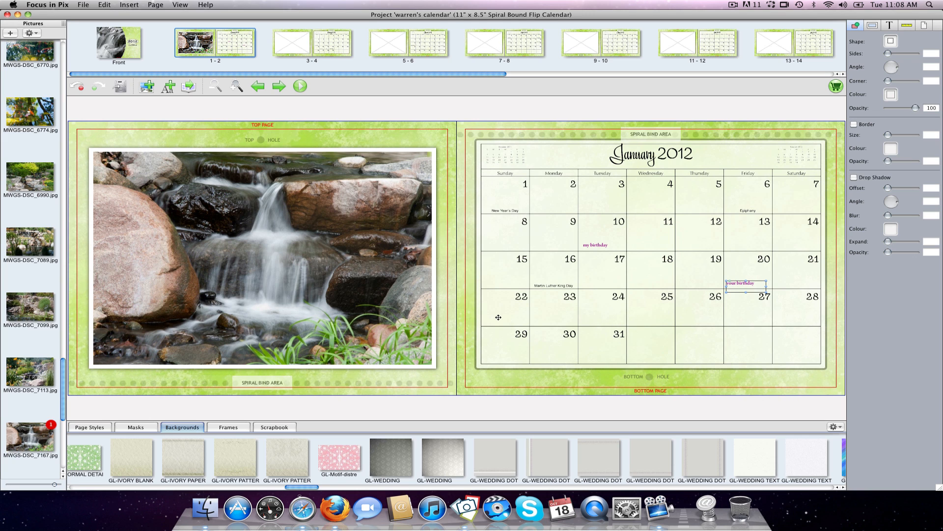